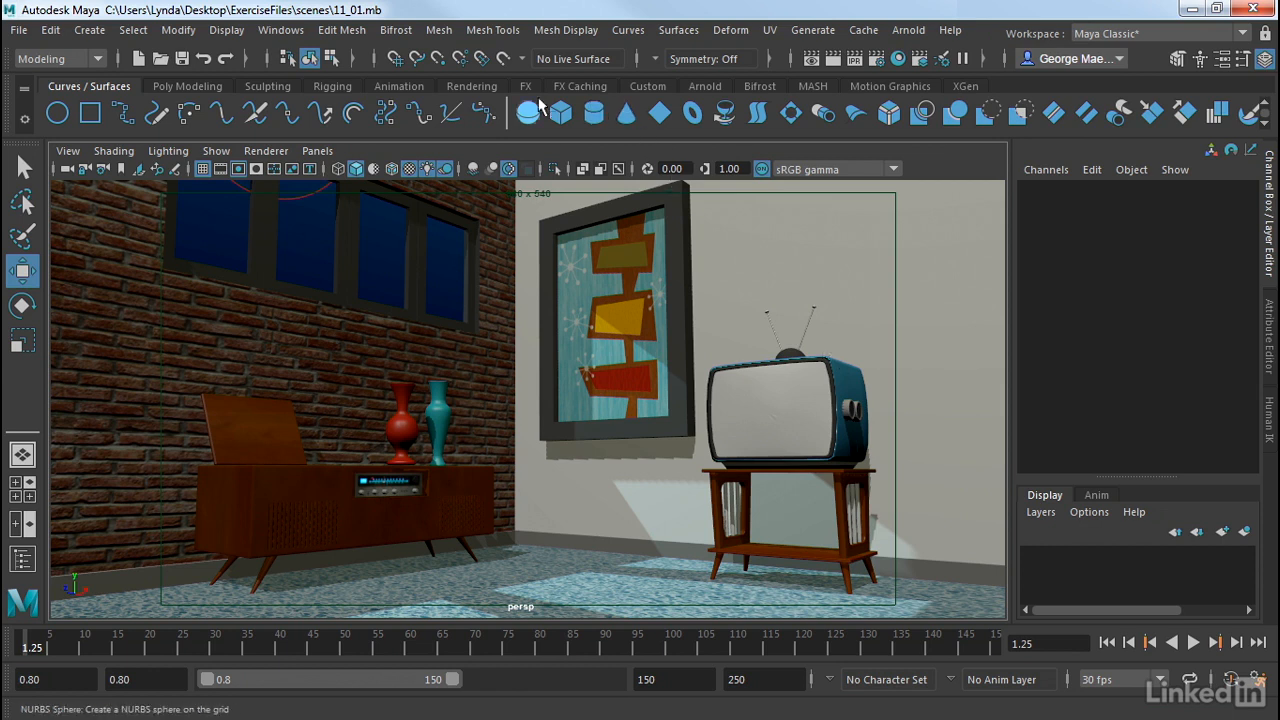
Step: Check the editors list for render settings, then close it without opening anything
click(296, 37)
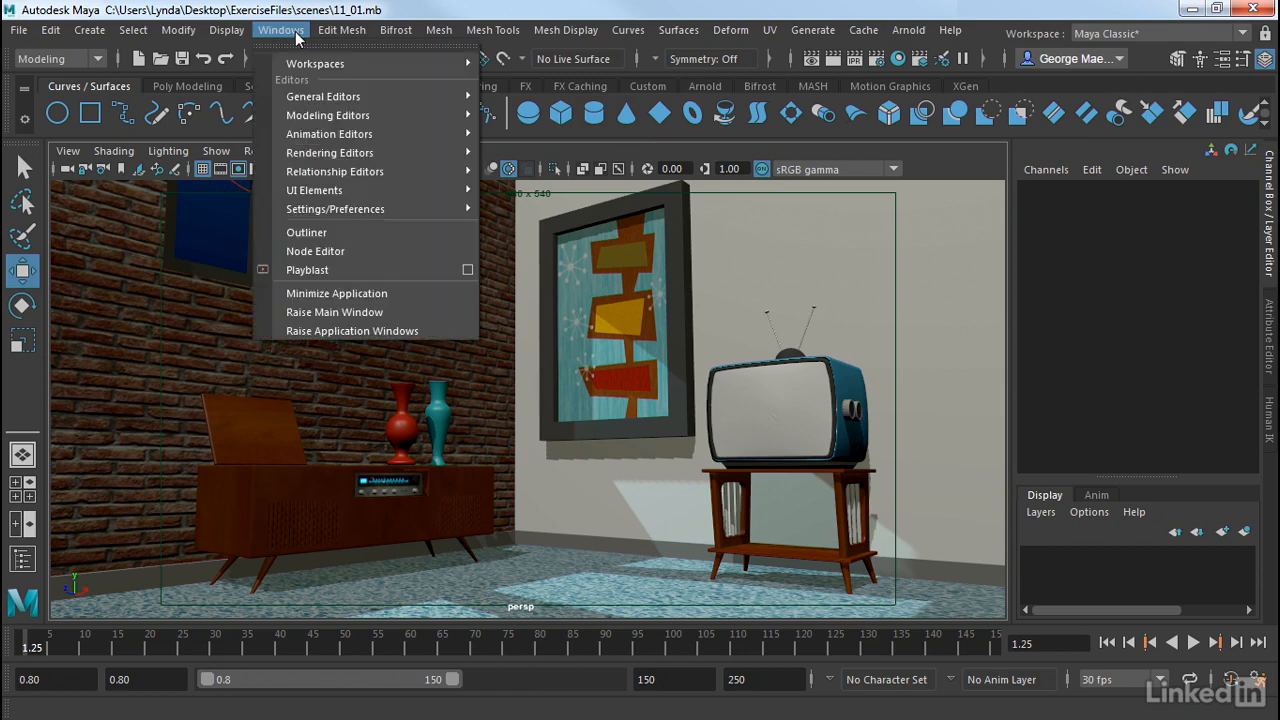
mouse_move(336, 157)
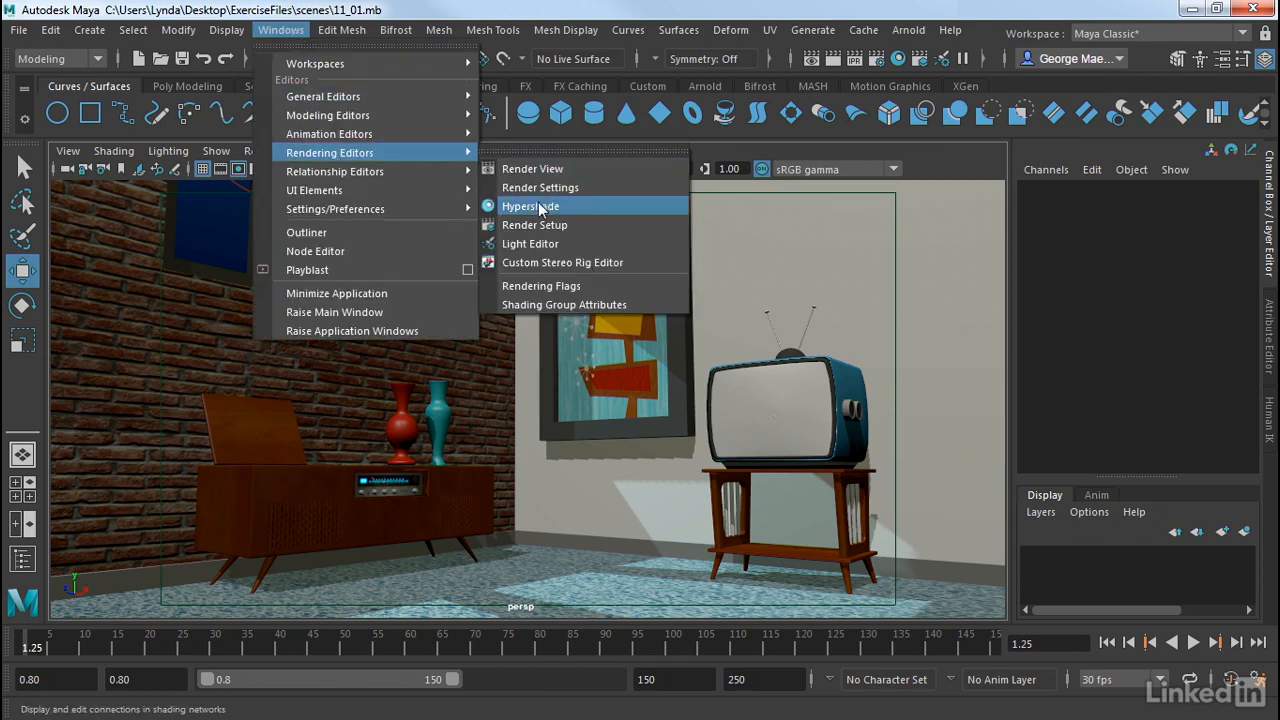
click(409, 4)
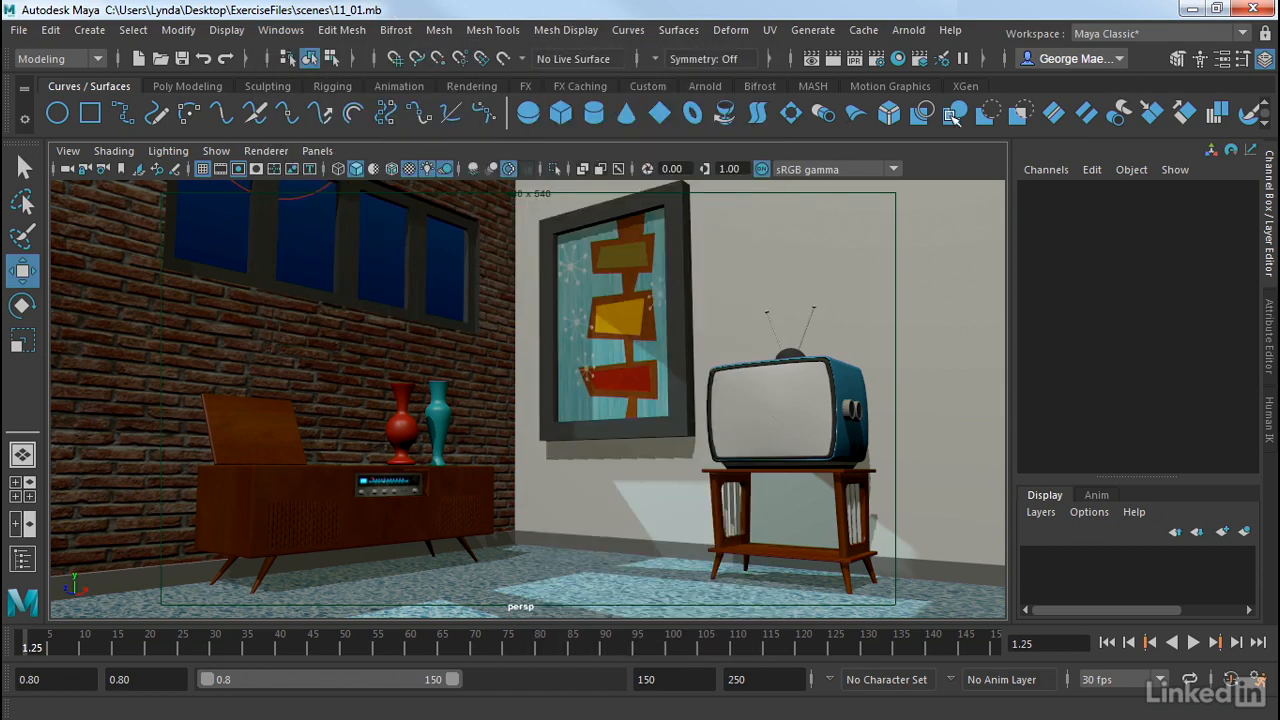
Step: Open Render Settings, view the Maya Software tab, and set Render Using to Maya Hardware 2.0
click(877, 60)
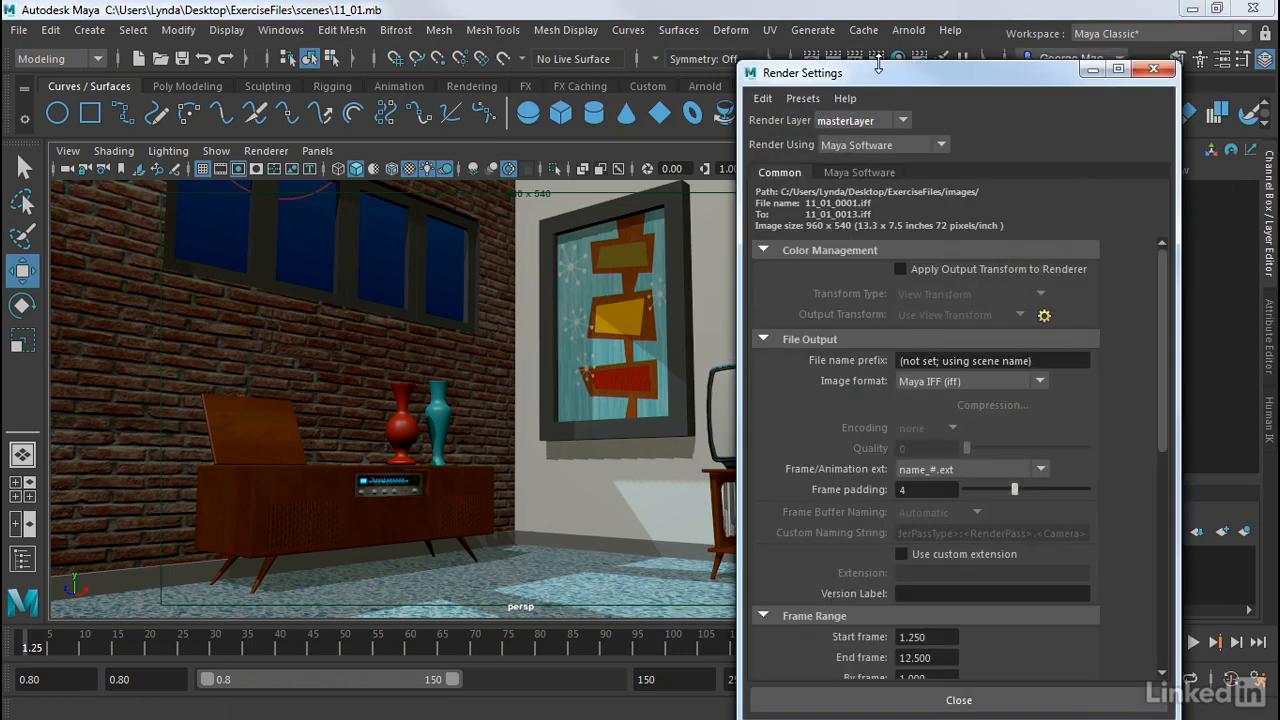
mouse_move(901, 76)
mouse_down()
mouse_move(826, 38)
mouse_move(874, 78)
mouse_move(907, 80)
mouse_up()
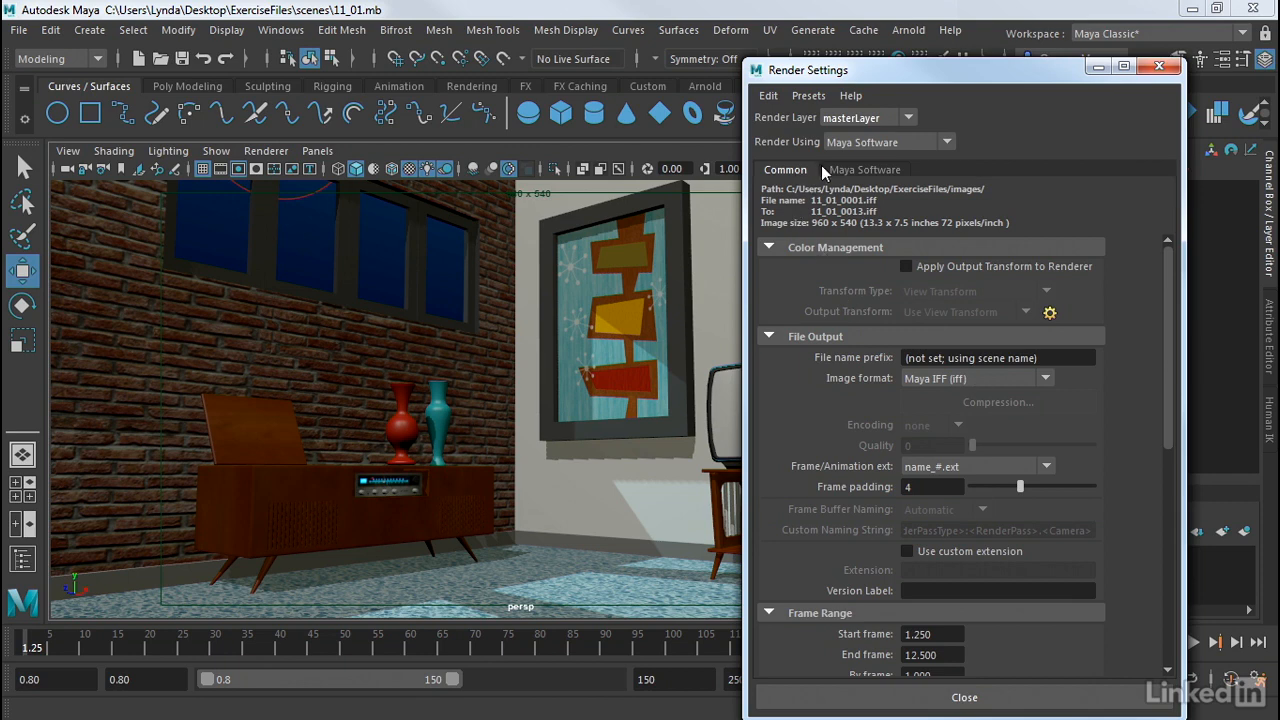
click(852, 171)
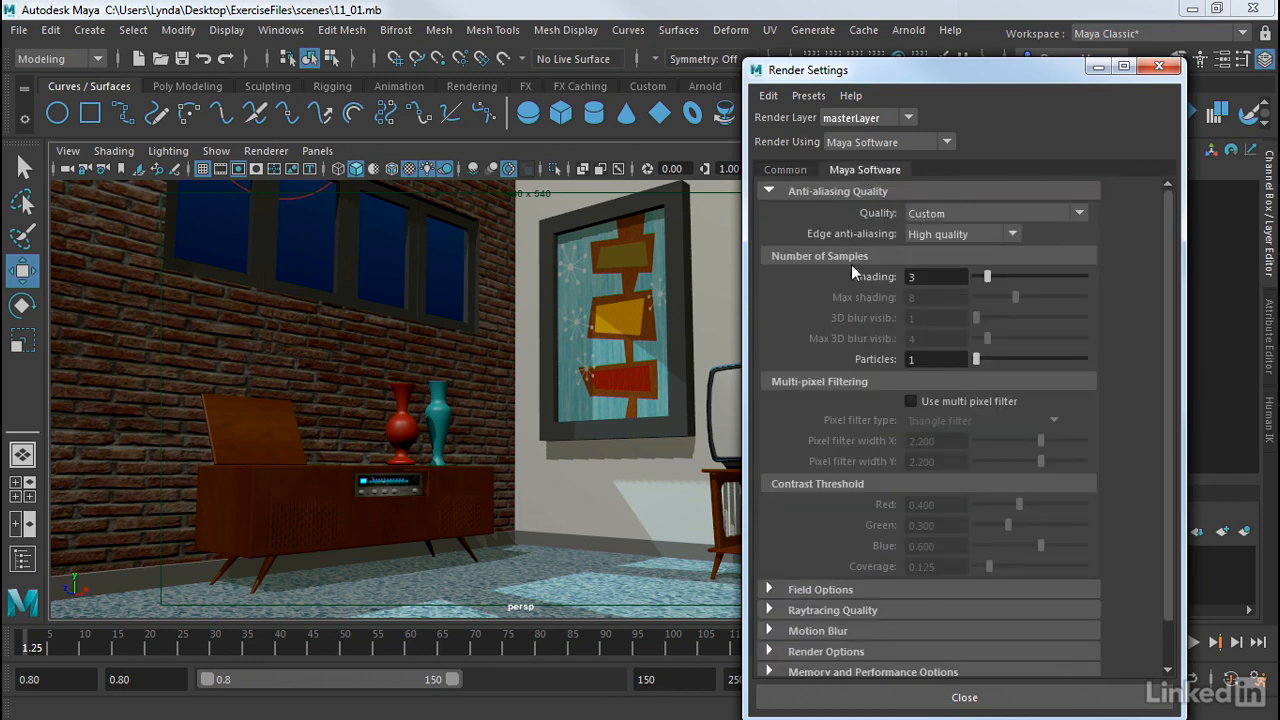
click(903, 143)
click(873, 181)
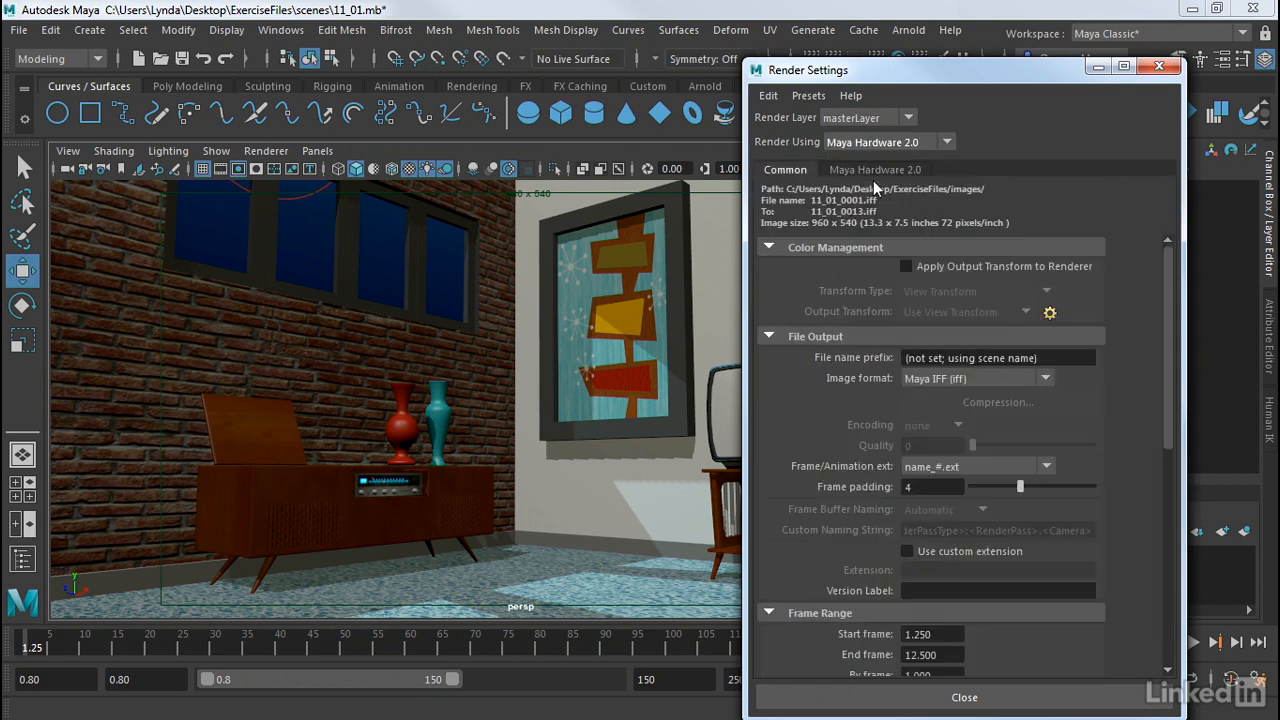
Step: Briefly switch Render Using to Arnold Renderer, then set it to Maya Software
click(900, 142)
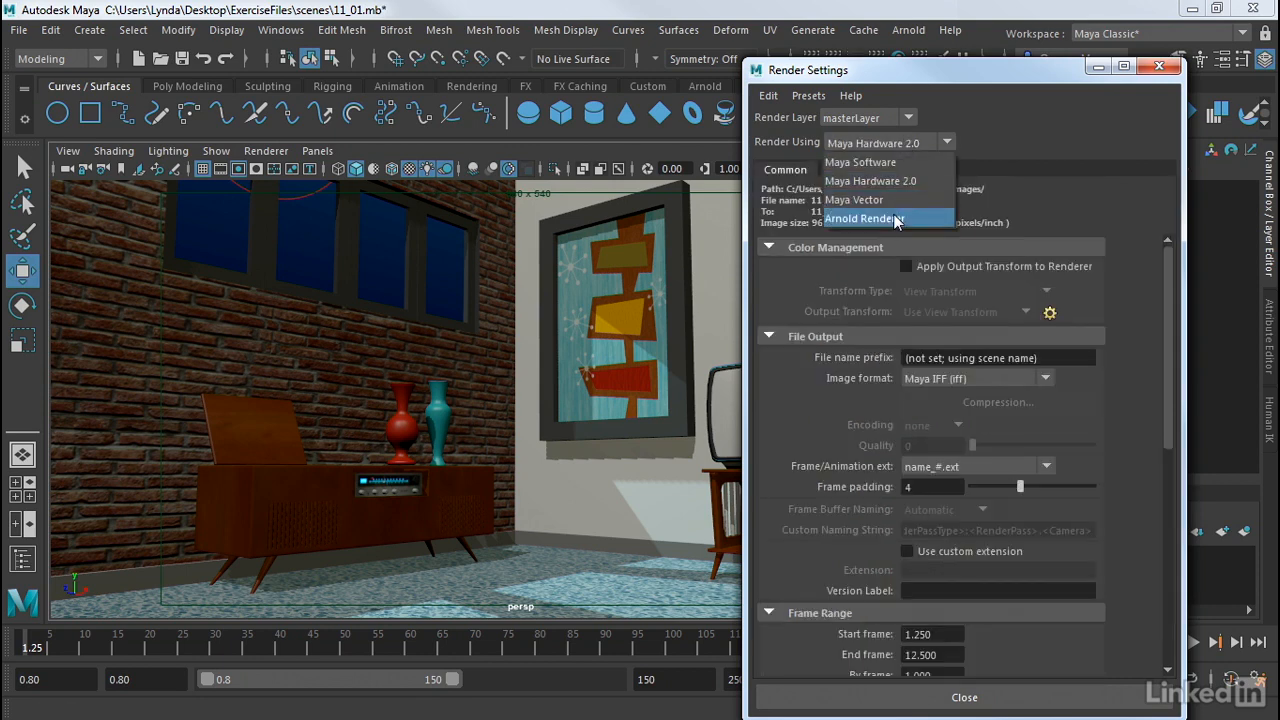
click(878, 218)
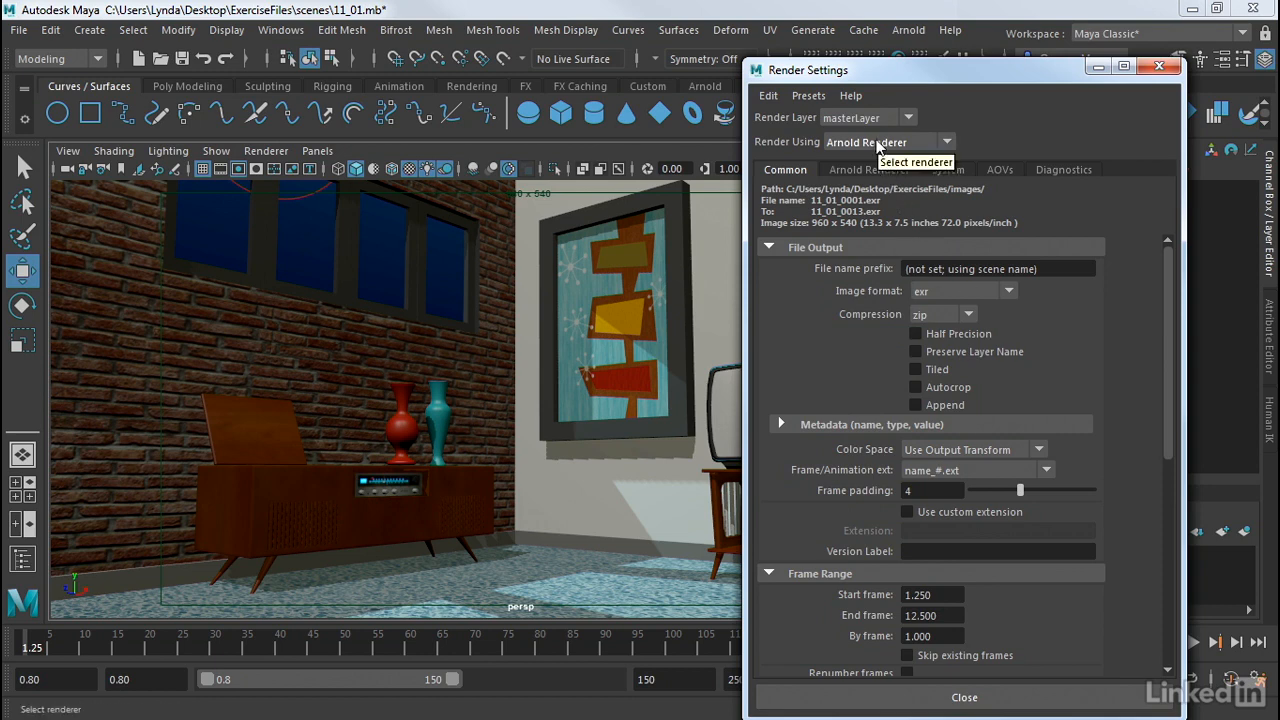
click(877, 143)
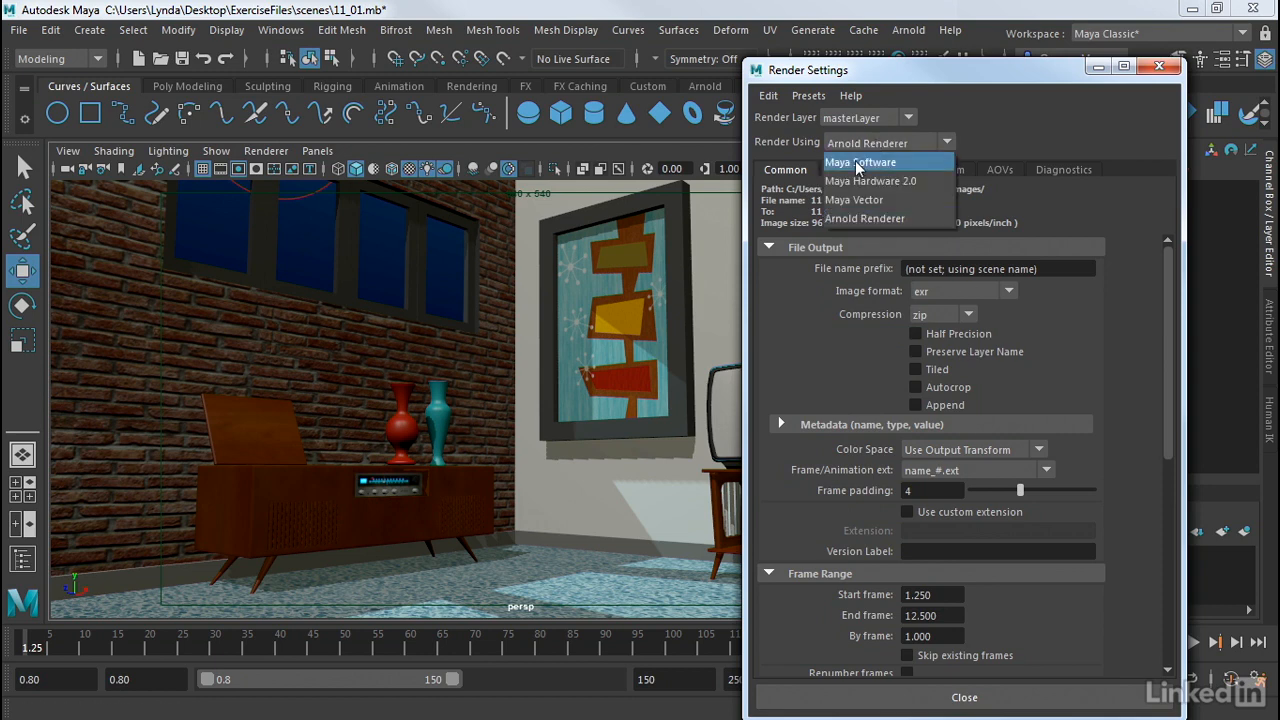
click(857, 165)
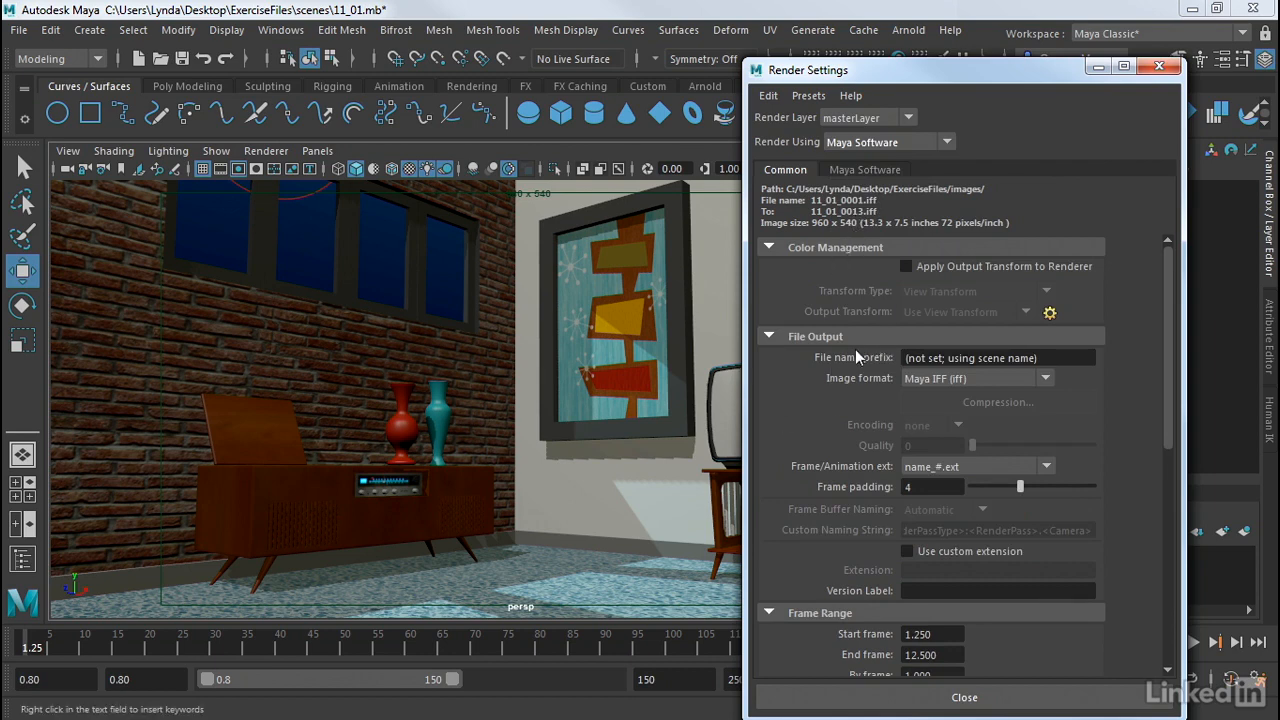
Step: Collapse the Color Management section in the Common tab and click into the File name prefix field
click(789, 252)
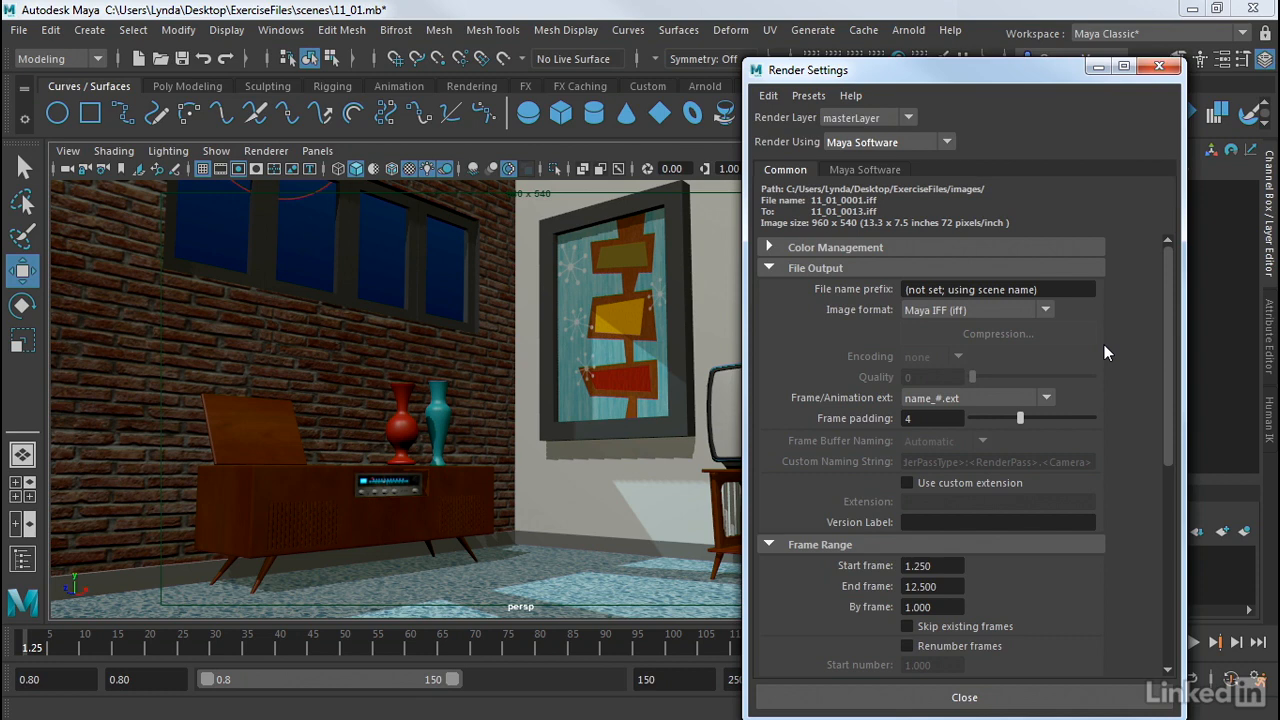
click(1004, 288)
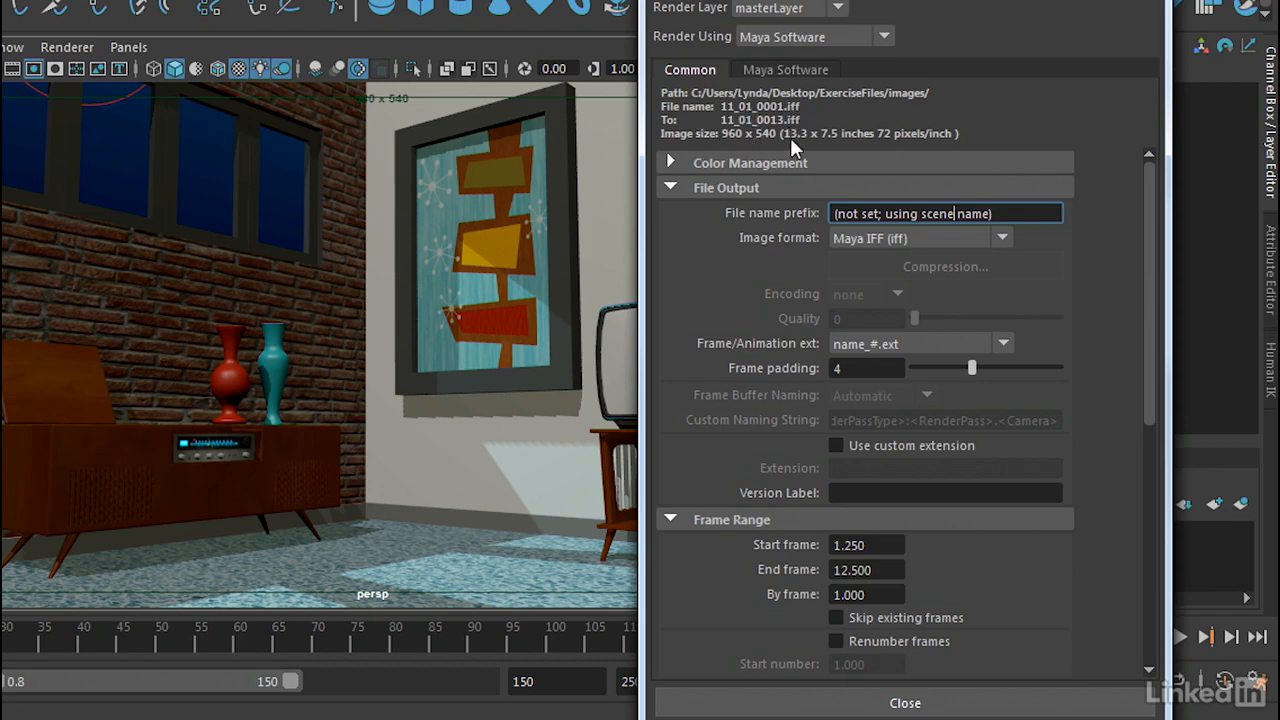
Step: Change the output image format from Maya IFF to Targa (tga)
click(927, 237)
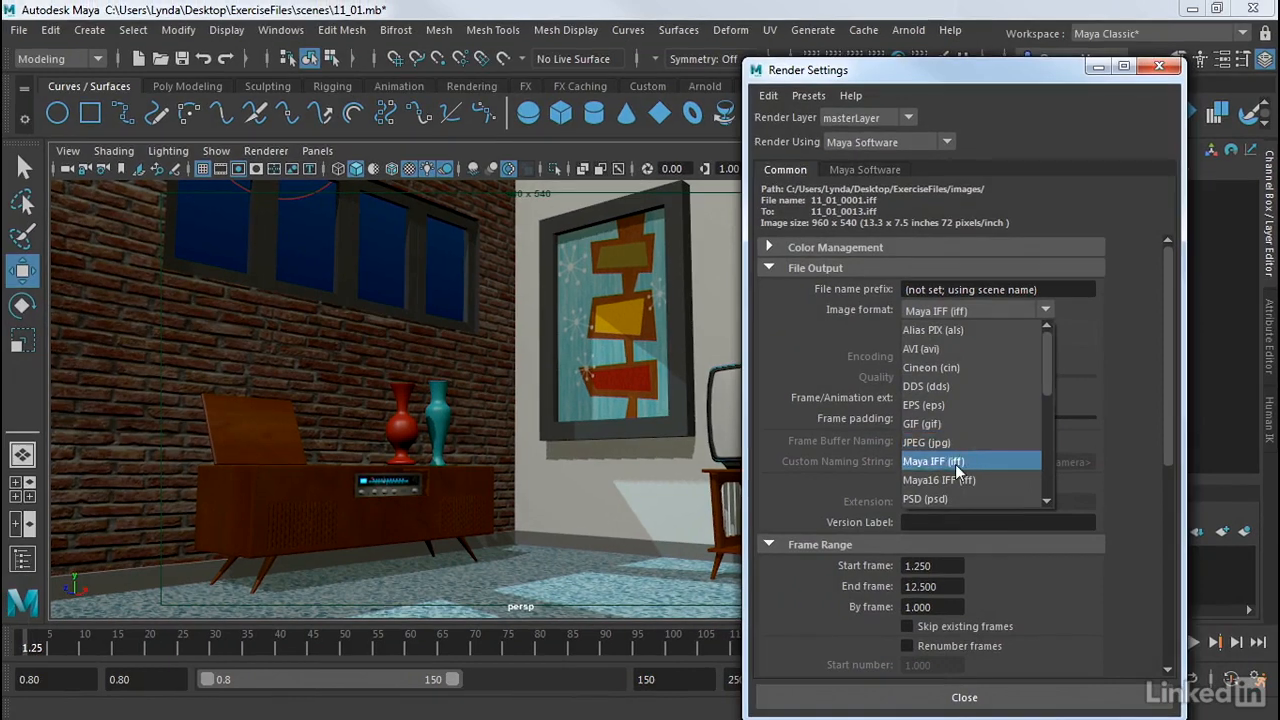
drag(1046, 349, 1047, 431)
click(982, 406)
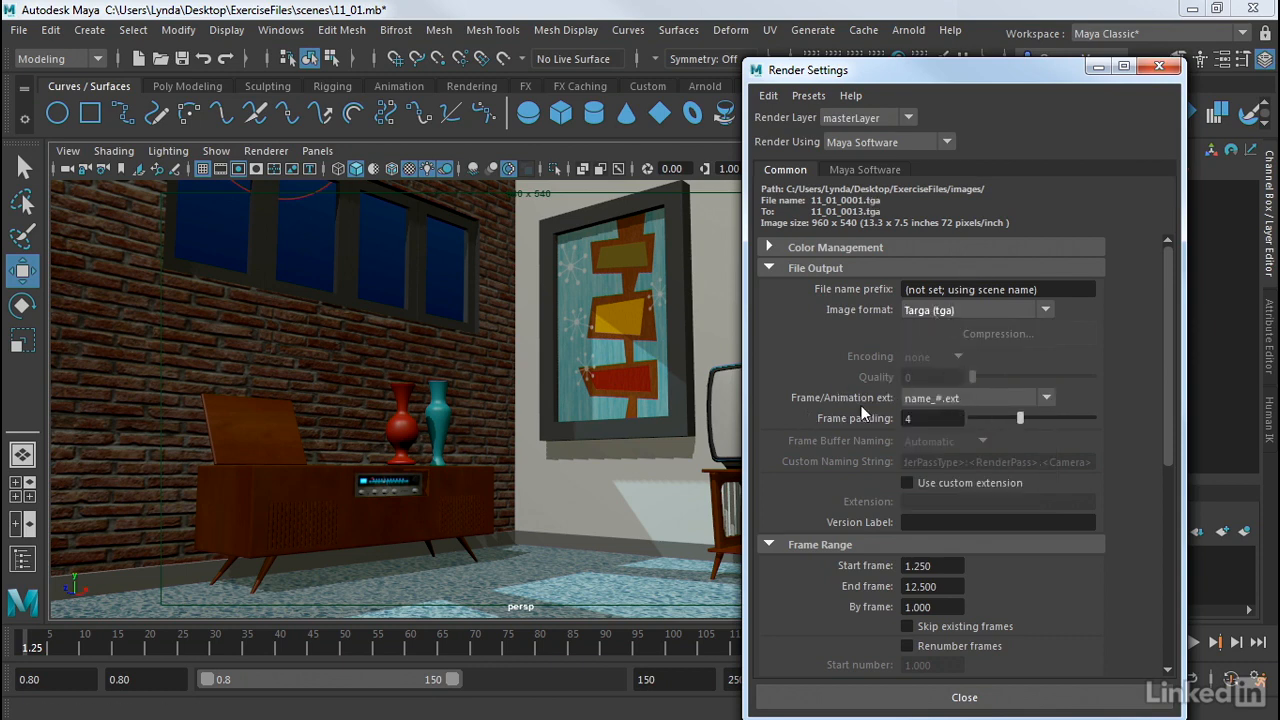
click(932, 401)
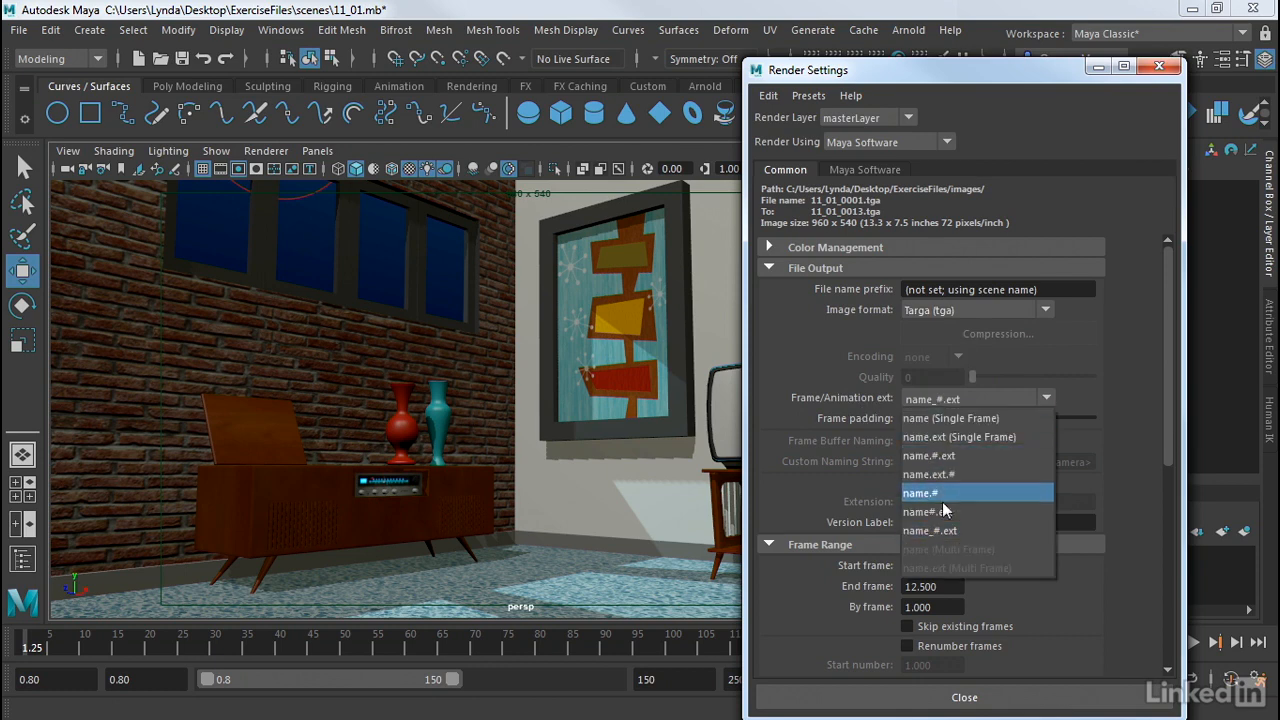
Step: After trying the single-frame options, set Frame/Animation ext to name_#.ext with frame padding 3
click(956, 420)
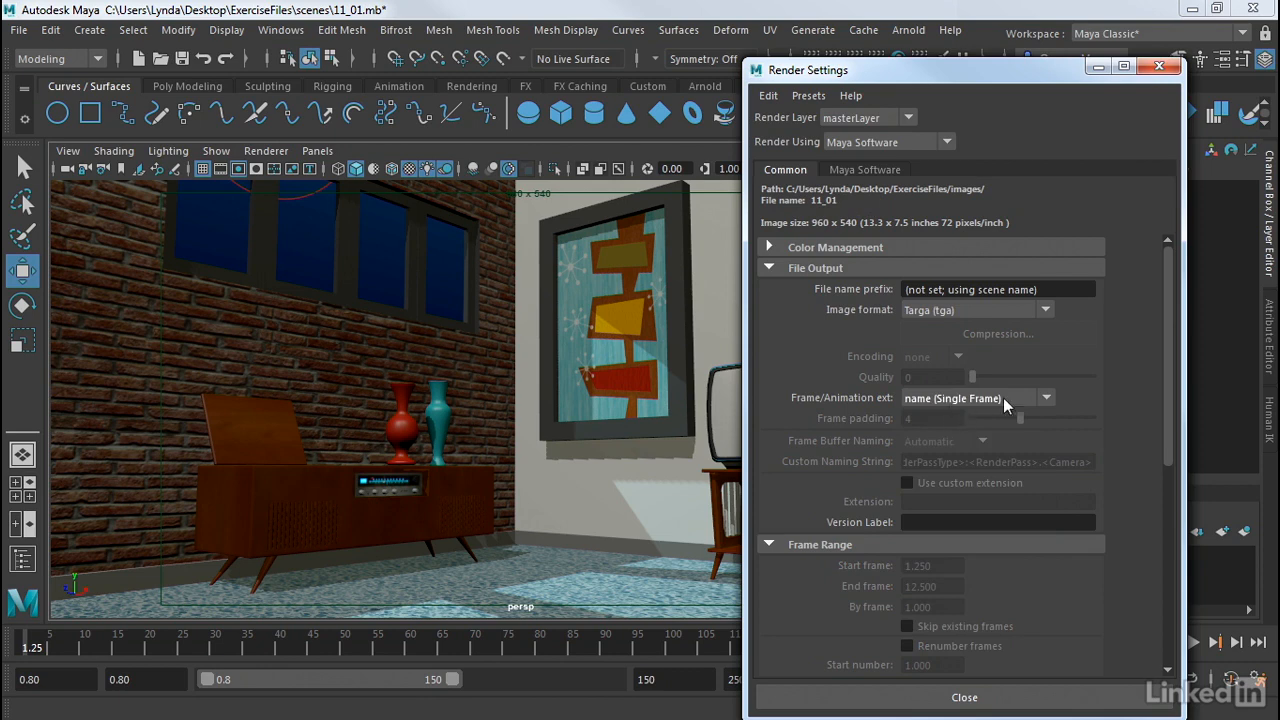
click(960, 397)
click(960, 436)
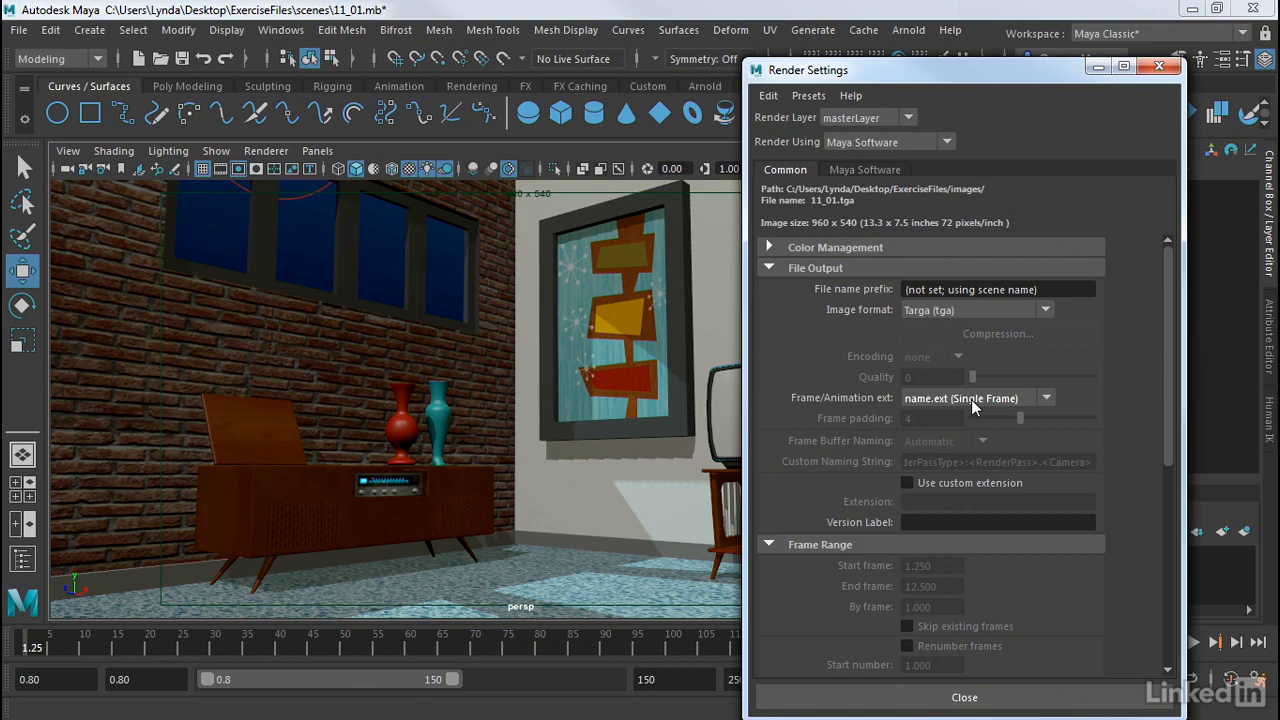
click(971, 401)
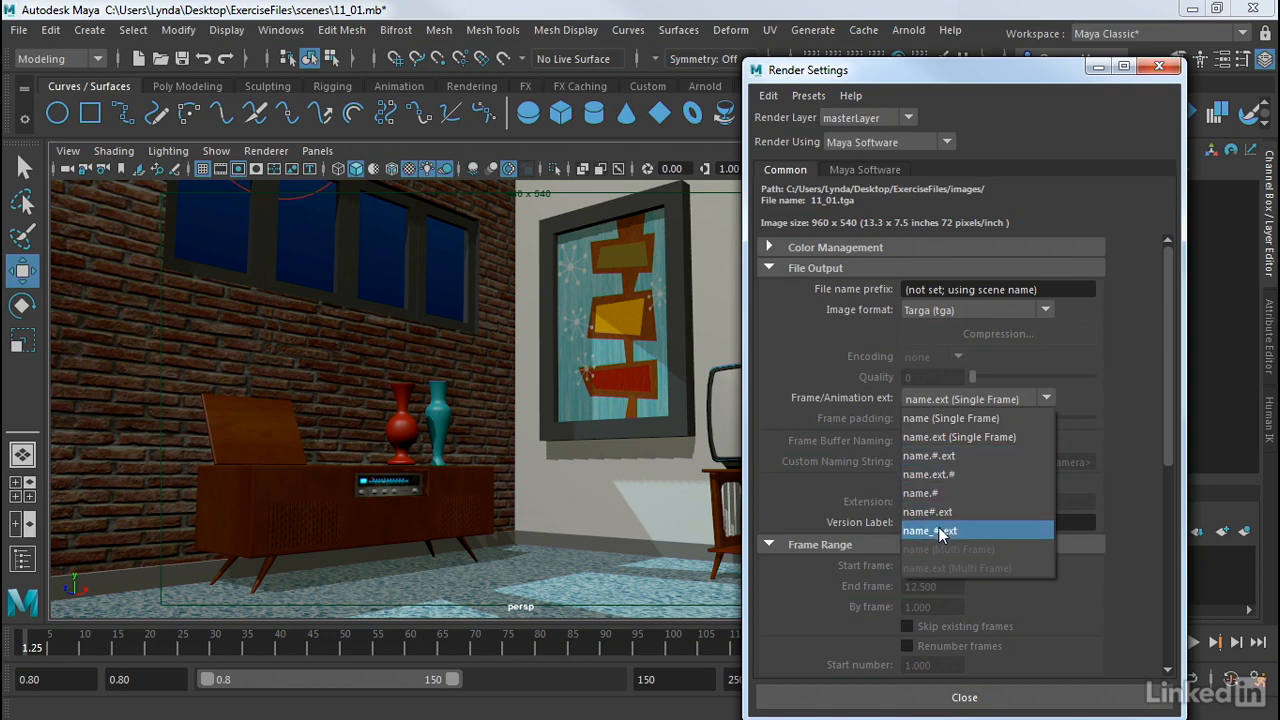
click(940, 531)
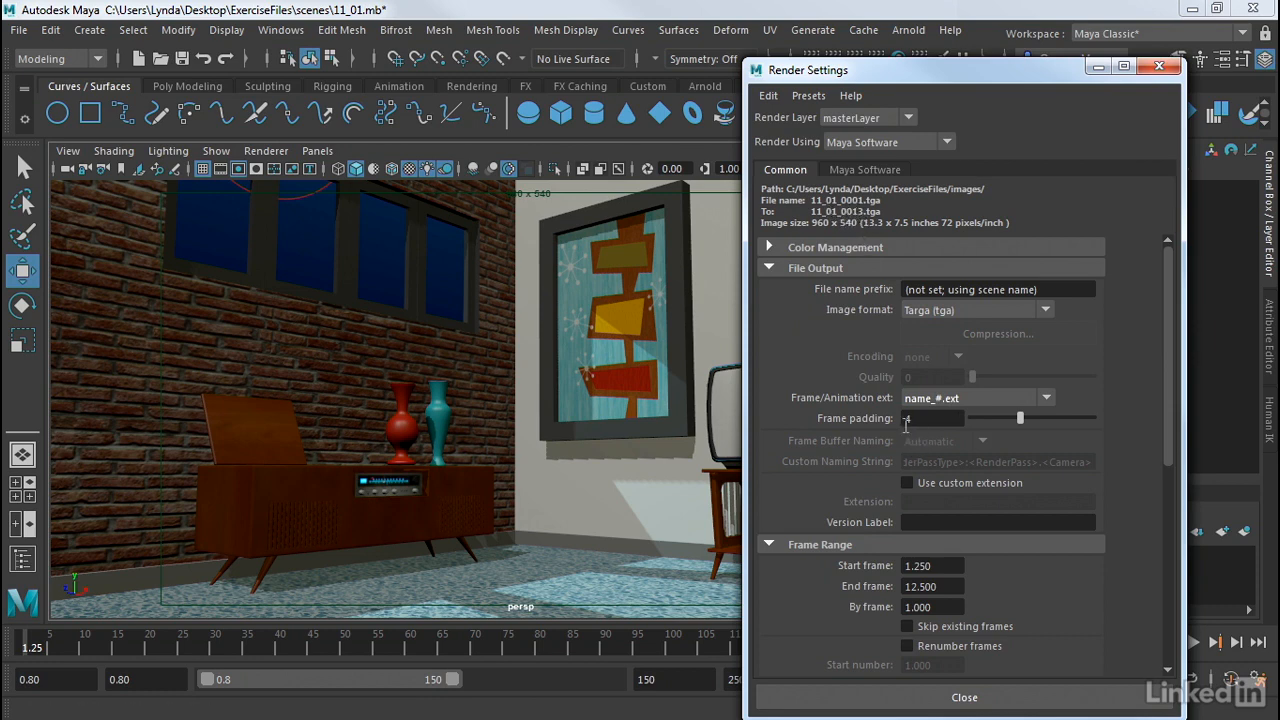
click(913, 420)
mouse_move(1013, 414)
mouse_down()
mouse_move(985, 418)
mouse_move(1008, 413)
mouse_up()
Step: Set the frame range to start frame 1 and end frame 20
drag(1169, 321, 1170, 456)
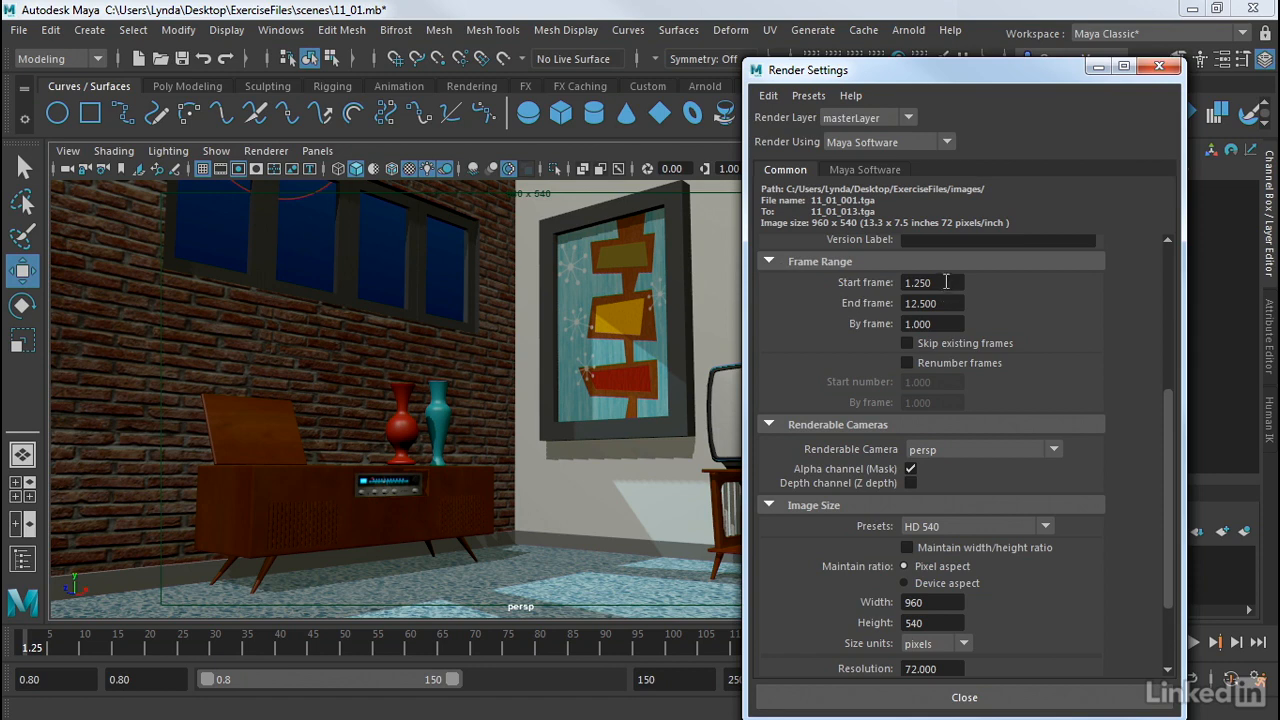
click(944, 283)
text(1)
key(Tab)
text(20)
key(Tab)
click(936, 323)
drag(936, 323, 882, 322)
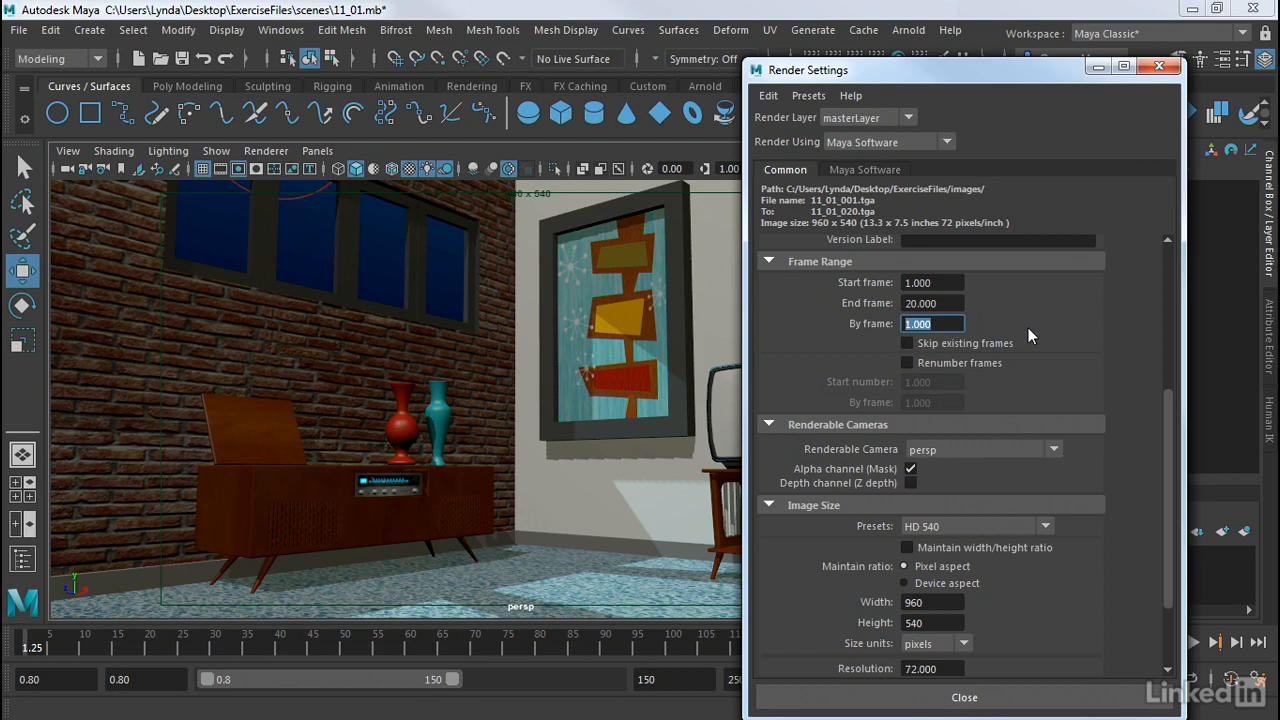
Step: Toggle Skip existing frames, then turn Renumber frames on and back off
click(906, 345)
click(907, 364)
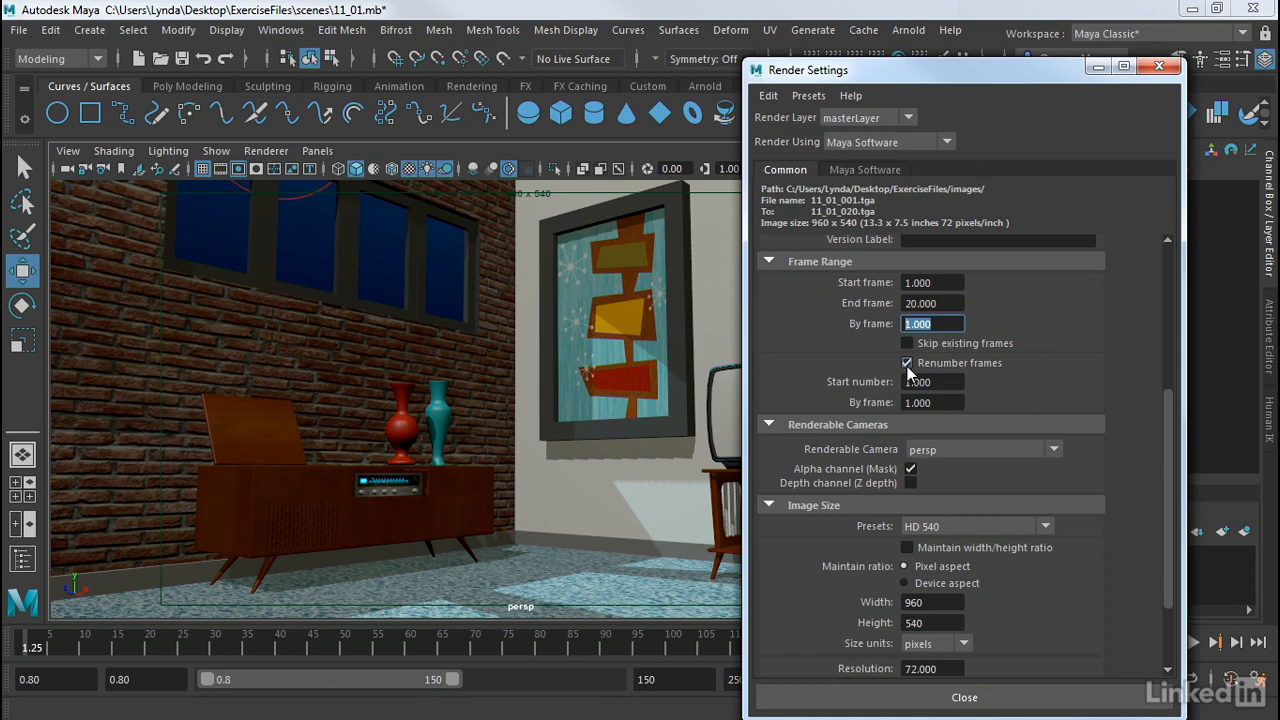
click(907, 364)
drag(1168, 400, 1177, 476)
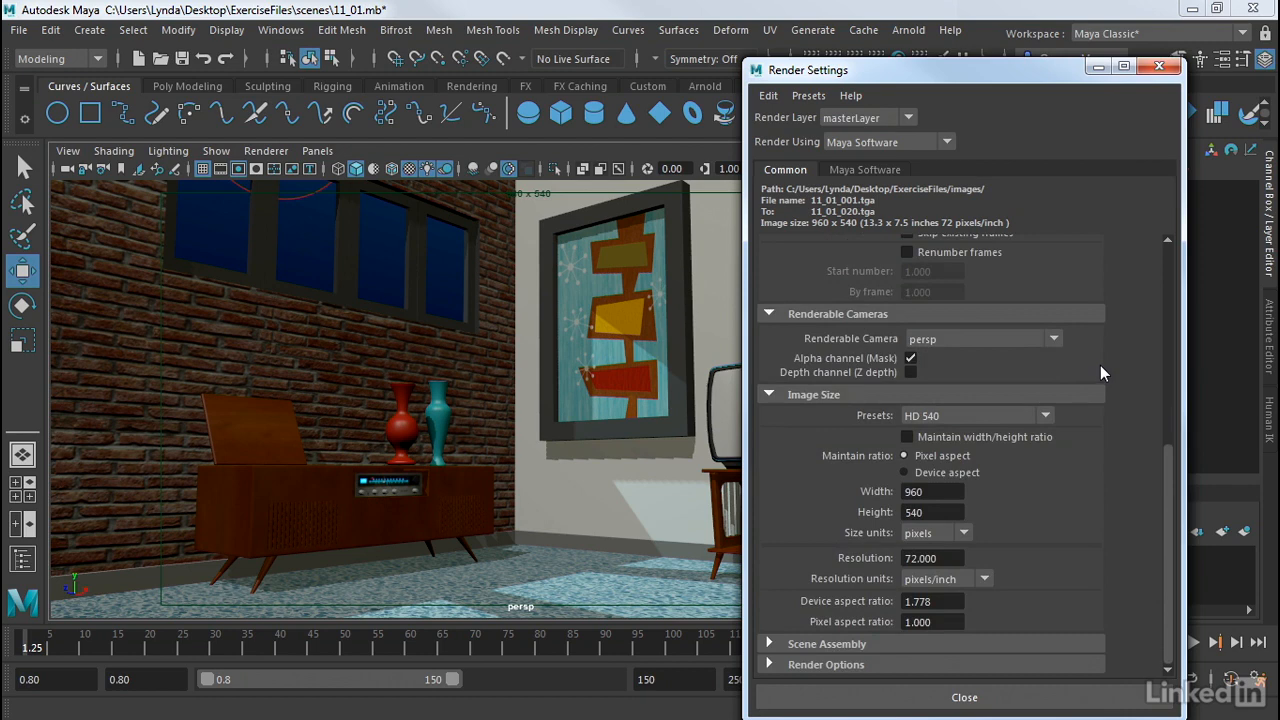
click(926, 340)
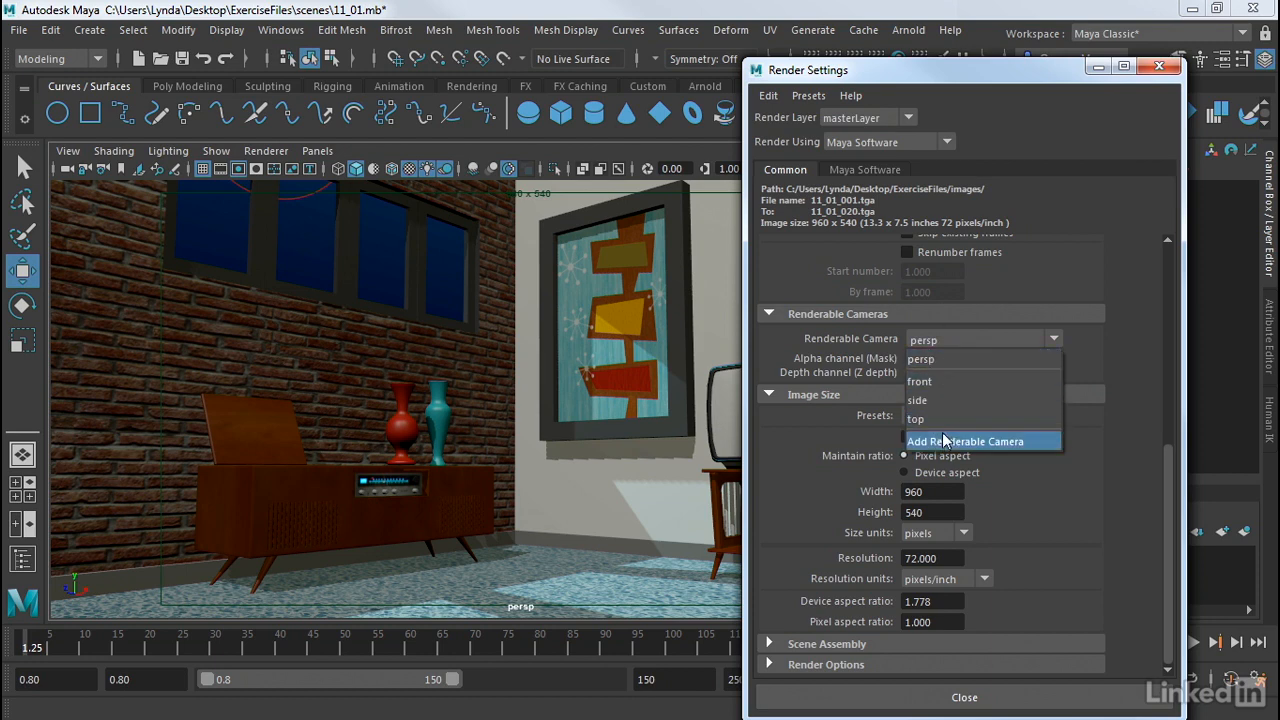
click(944, 358)
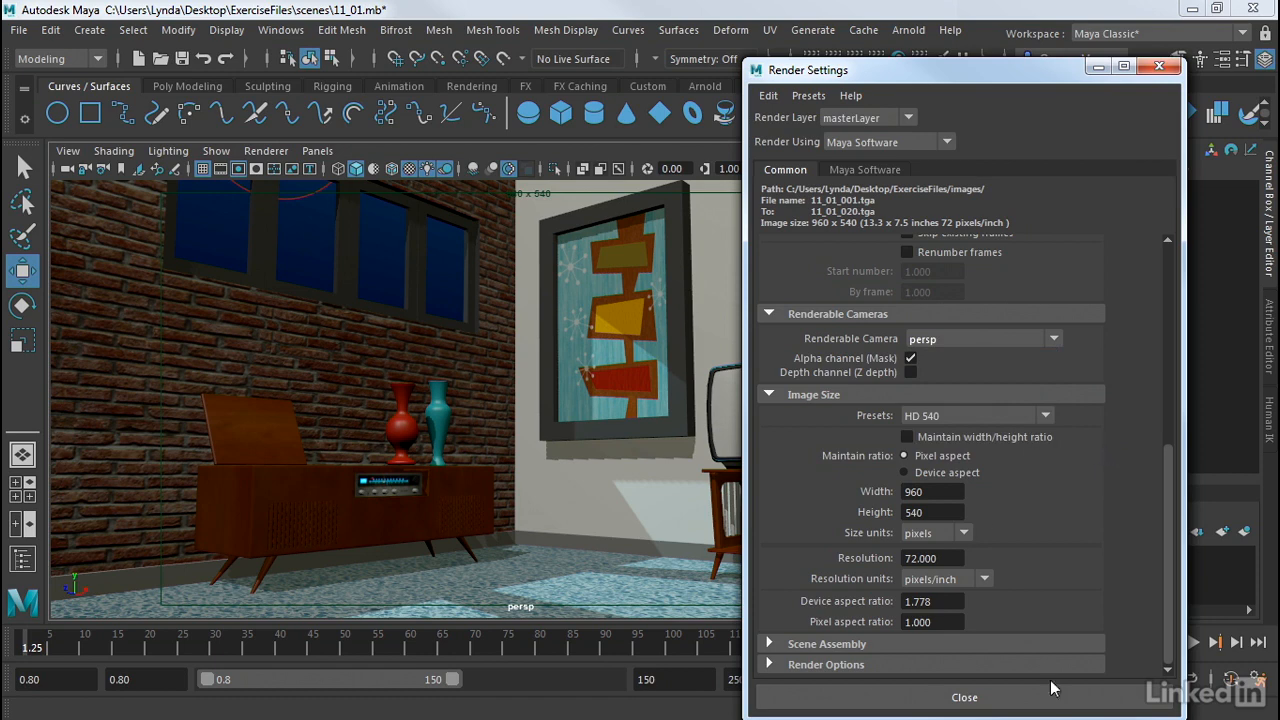
click(982, 415)
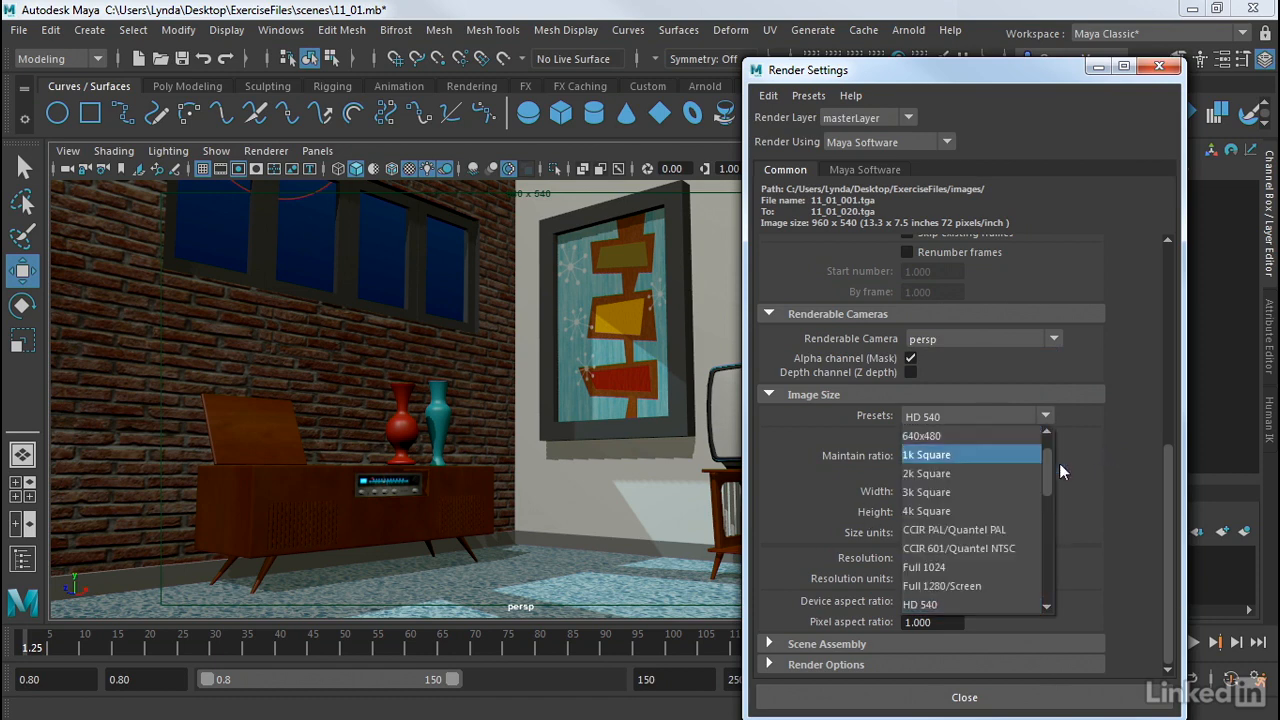
drag(1045, 463, 1059, 485)
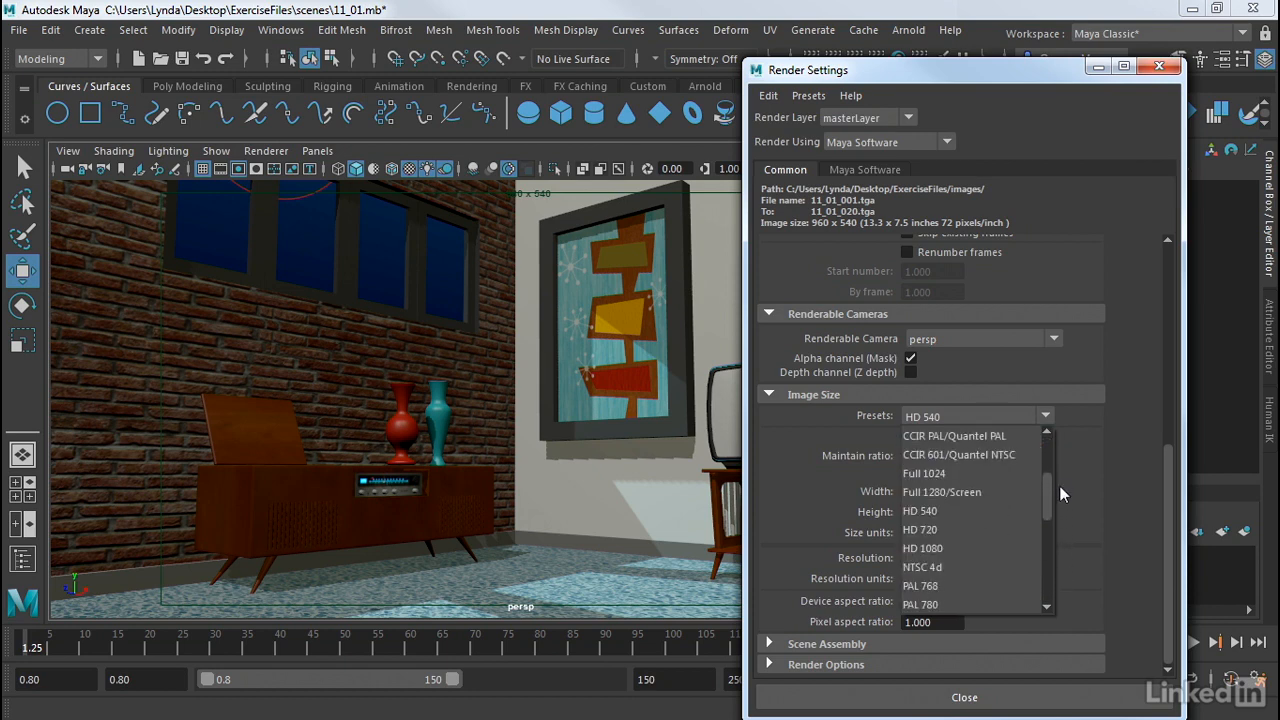
click(925, 512)
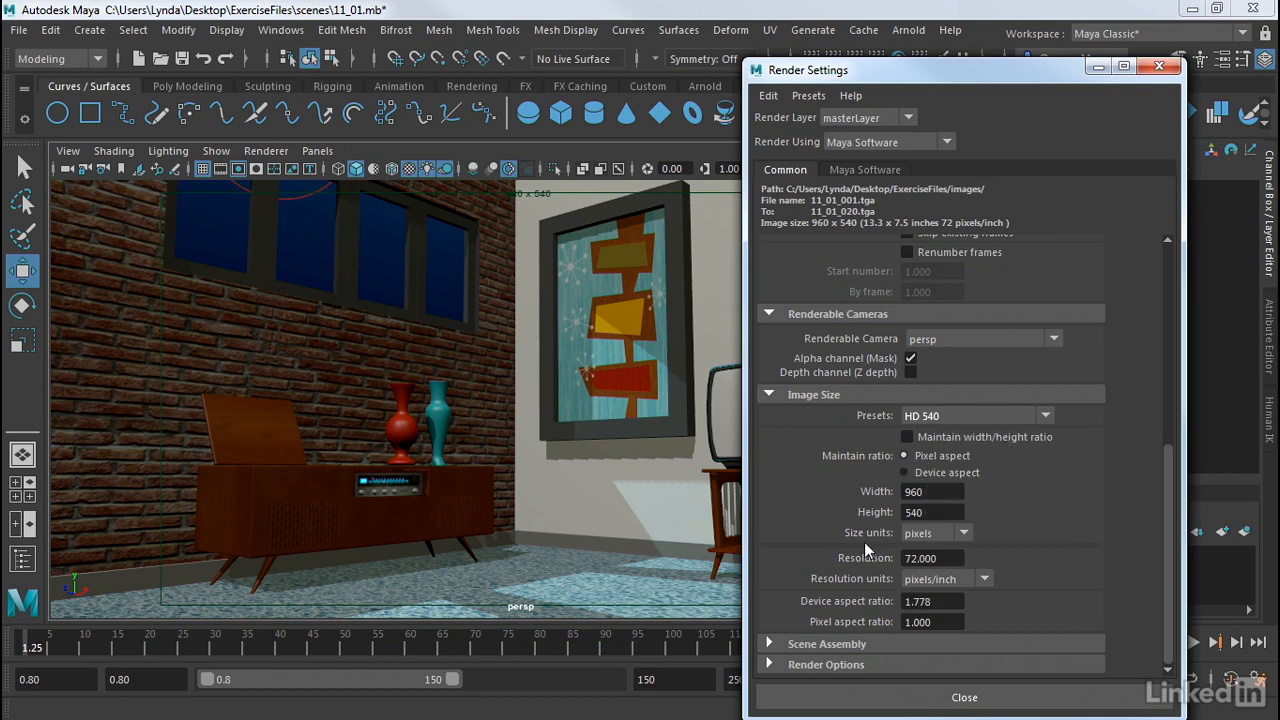
click(933, 491)
click(930, 513)
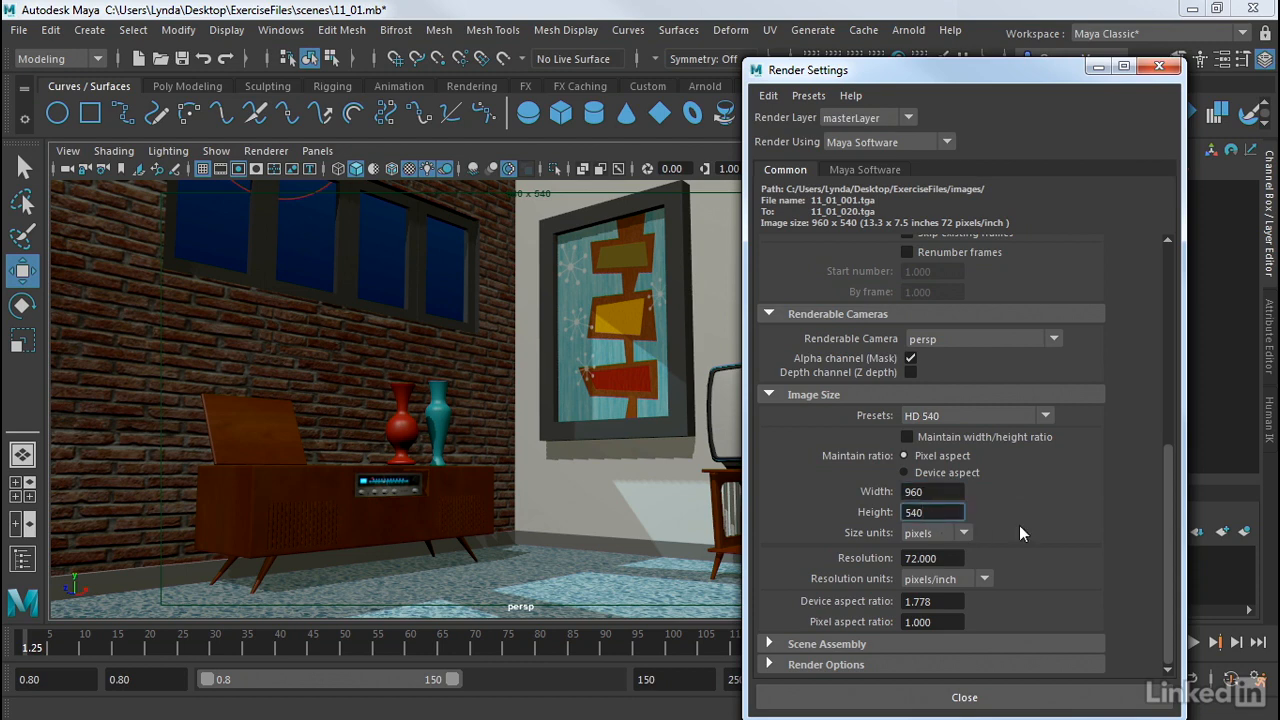